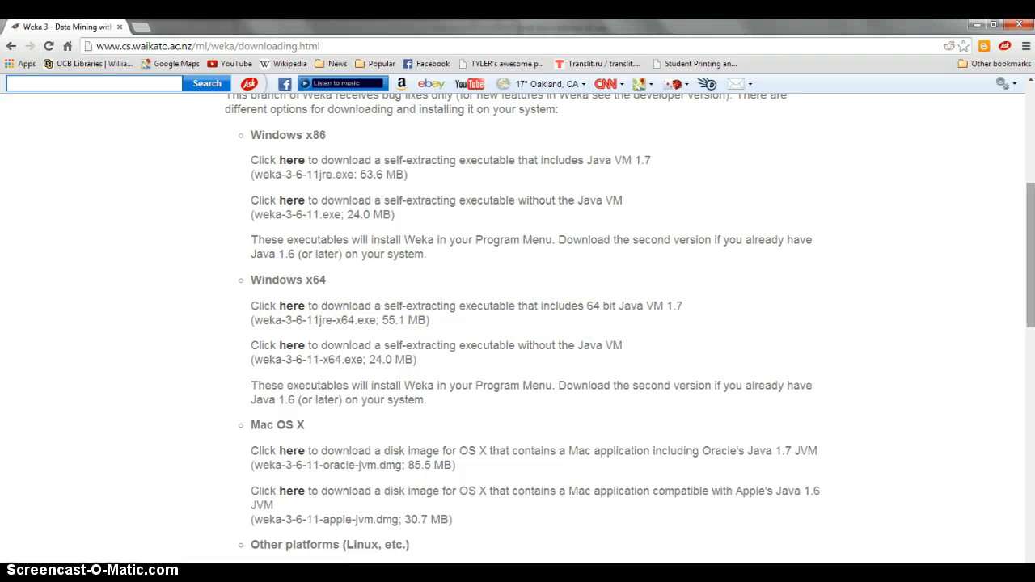
Switch to Weka Explorer and load the CSV data file trainCut.csv from the Desktop
drag(1028, 215, 1031, 128)
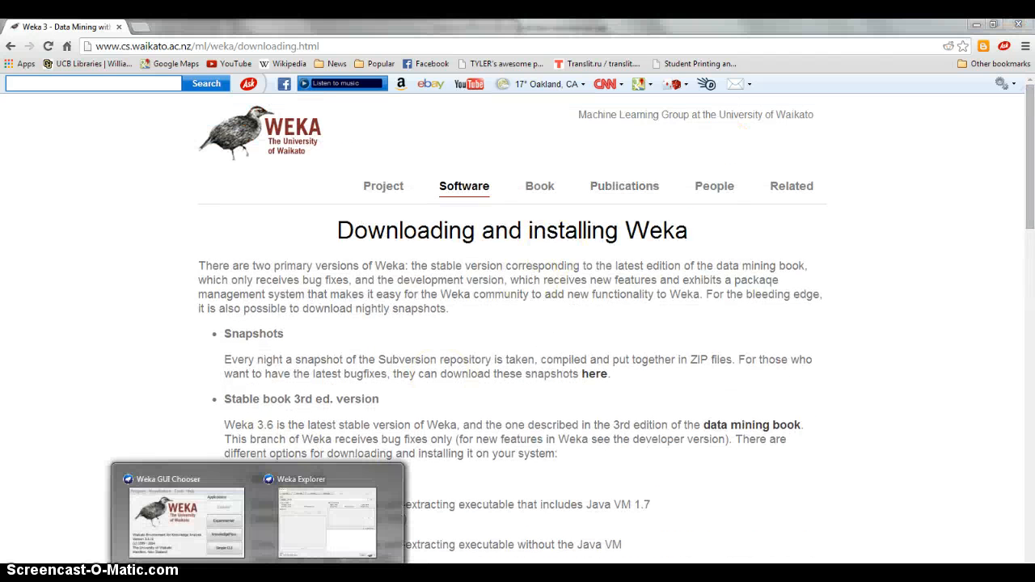
click(338, 501)
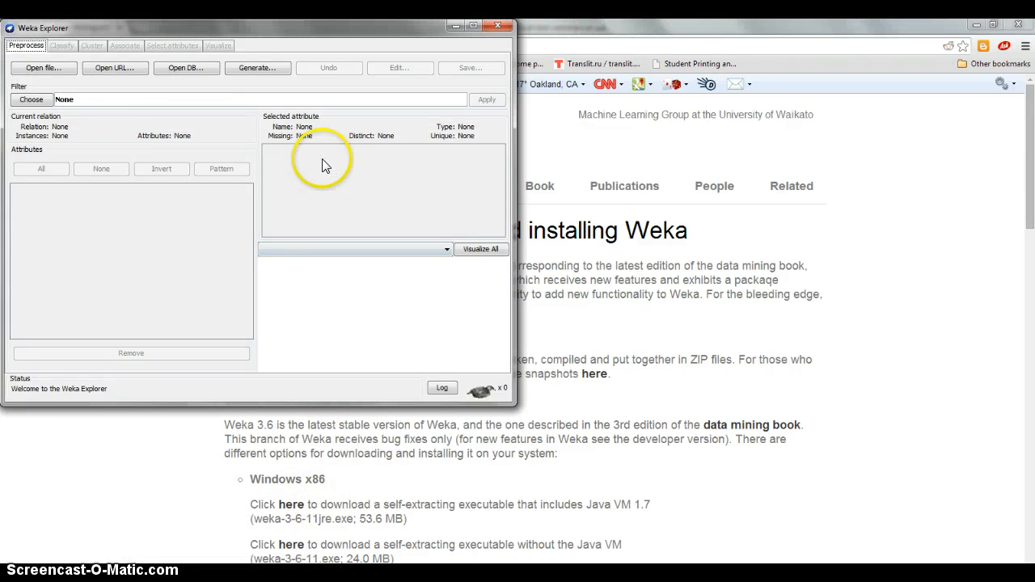
click(44, 68)
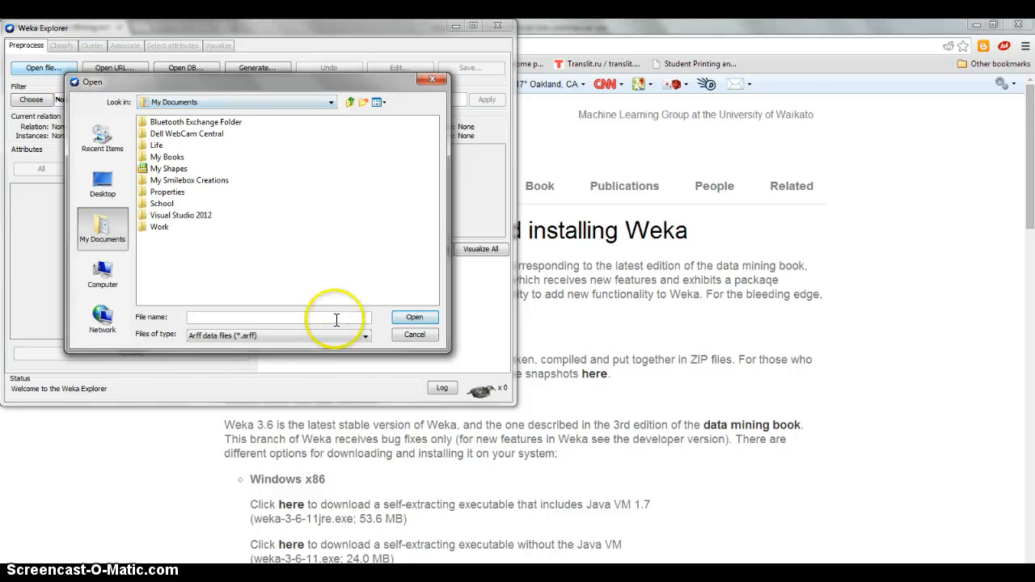
click(310, 337)
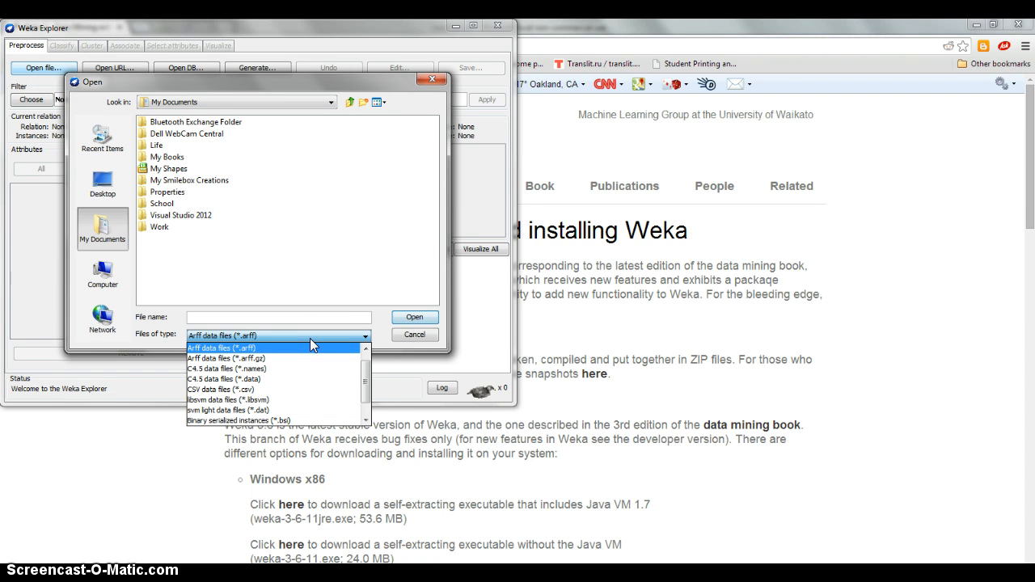
drag(309, 338, 273, 393)
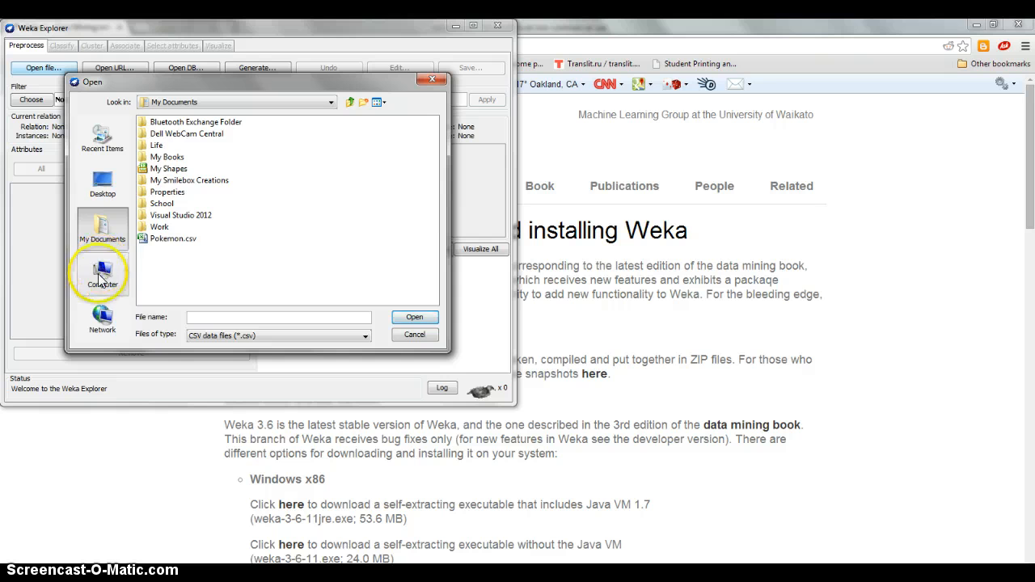
click(113, 192)
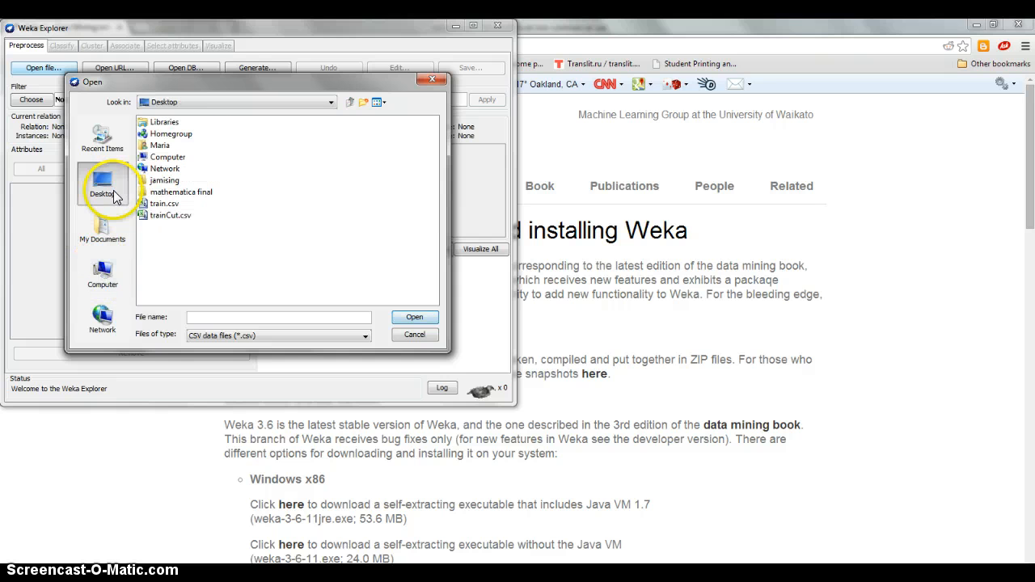
click(174, 215)
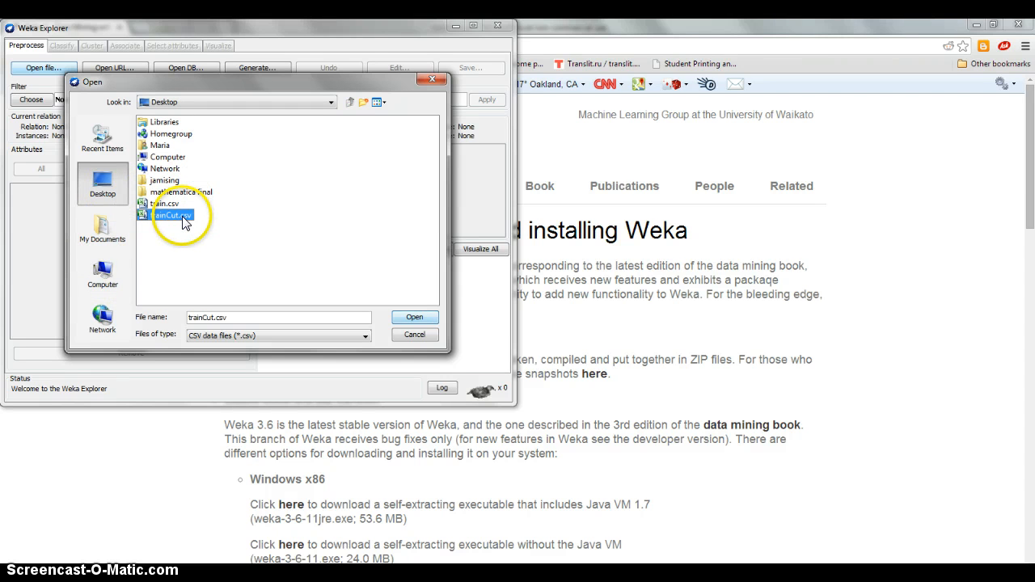
click(414, 318)
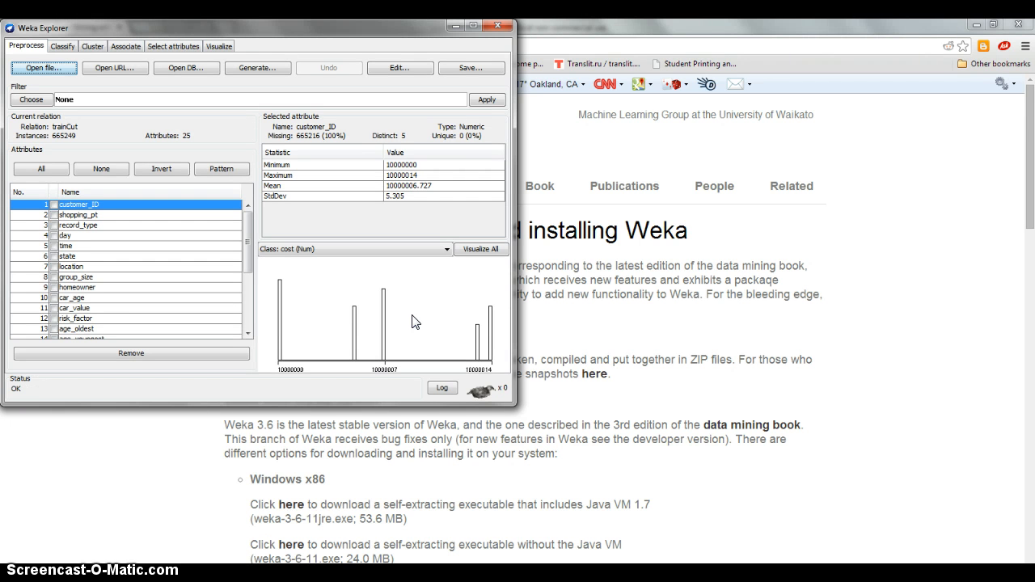
Select the J48 decision tree as the classifier
click(62, 47)
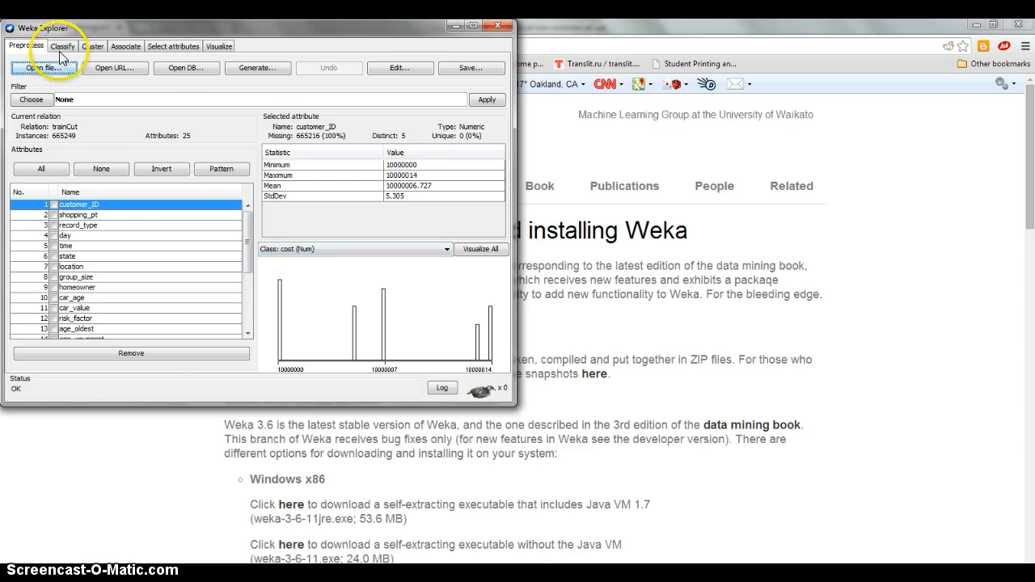
click(37, 72)
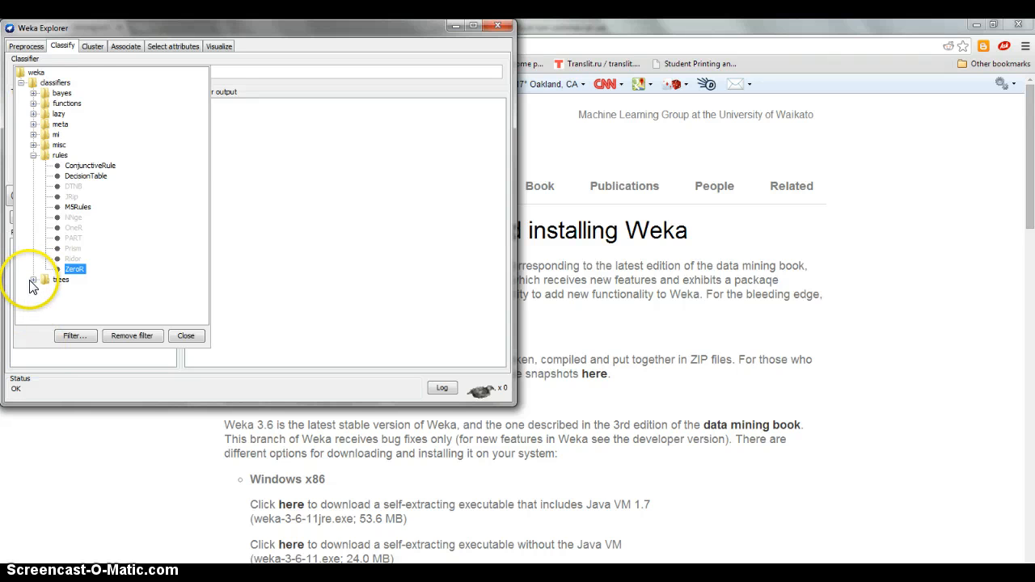
click(33, 280)
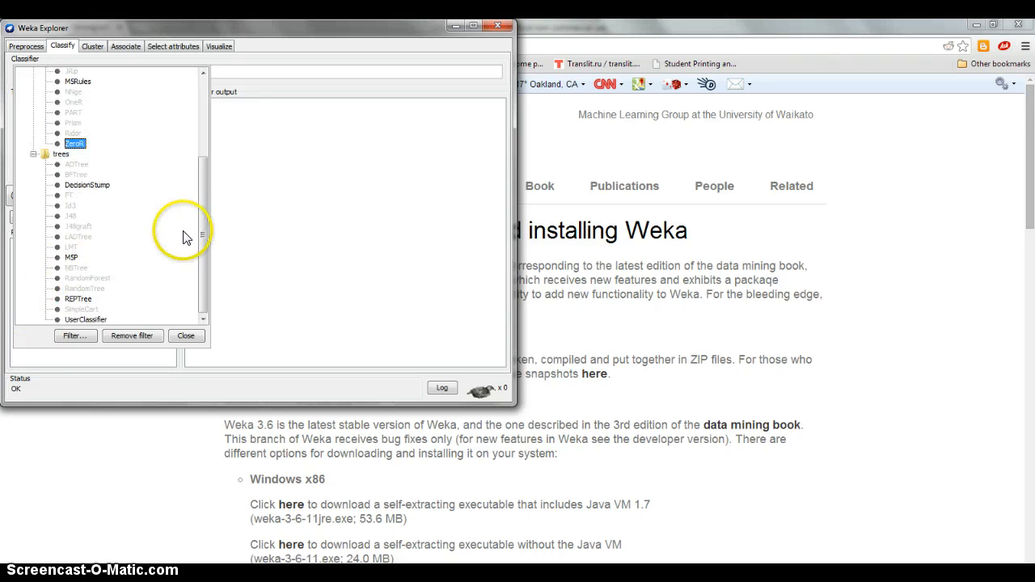
click(69, 220)
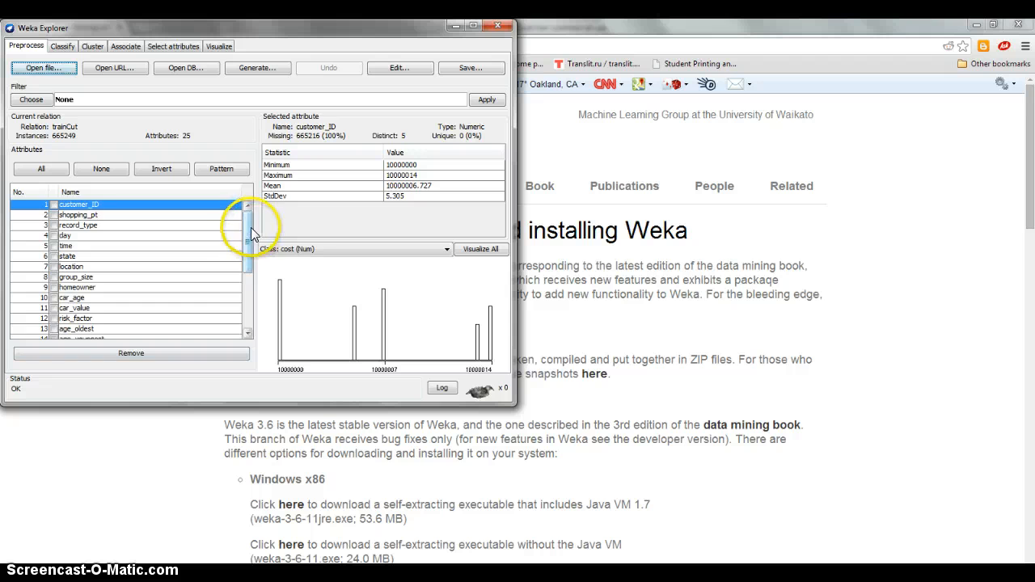
Try to remove the attributes location, homeowner, age_oldest and age_youngest from the dataset
mouse_move(251, 227)
mouse_down()
mouse_move(252, 296)
mouse_move(234, 212)
mouse_move(245, 221)
mouse_up()
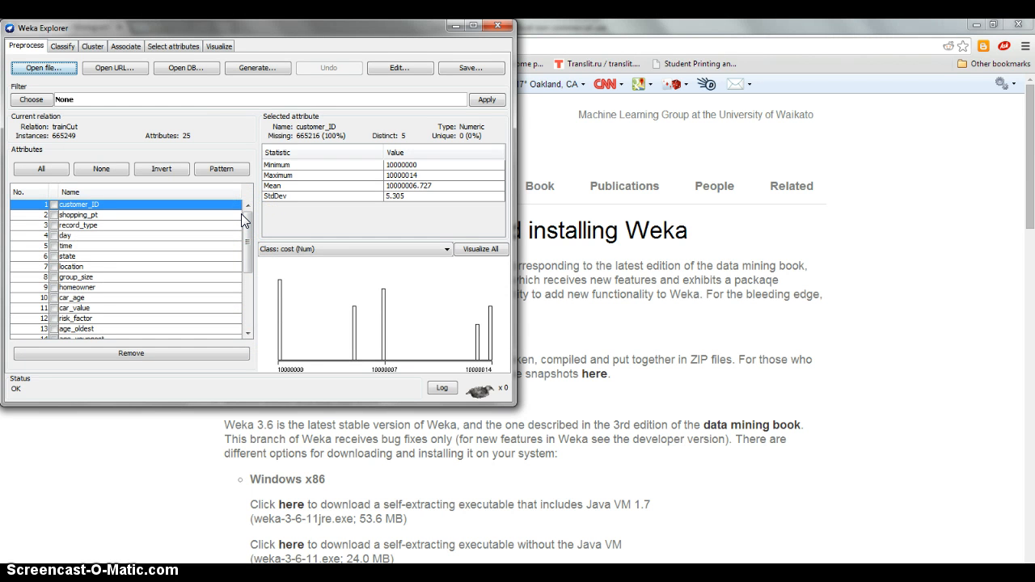
drag(246, 221, 245, 267)
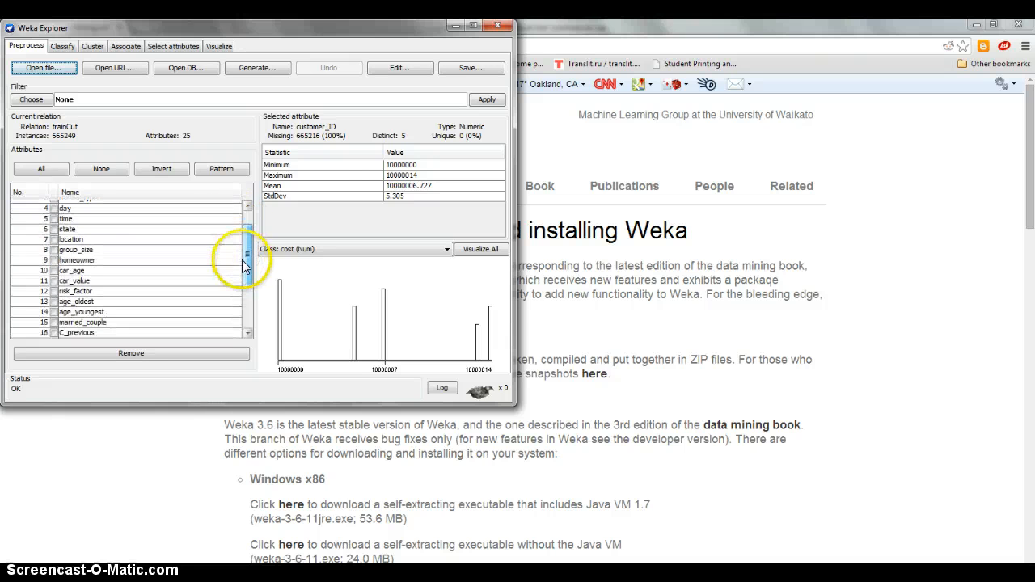
click(53, 301)
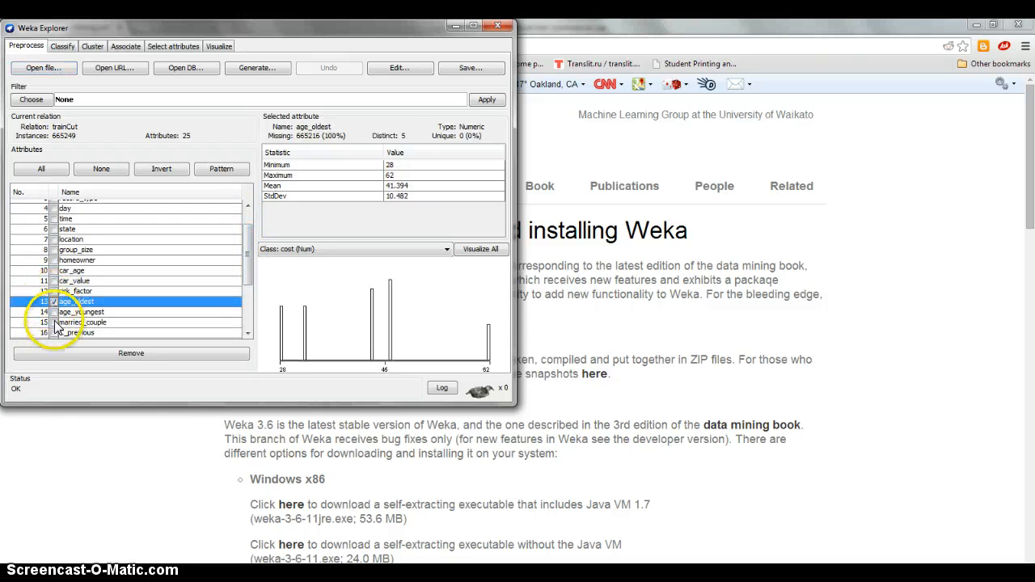
click(53, 311)
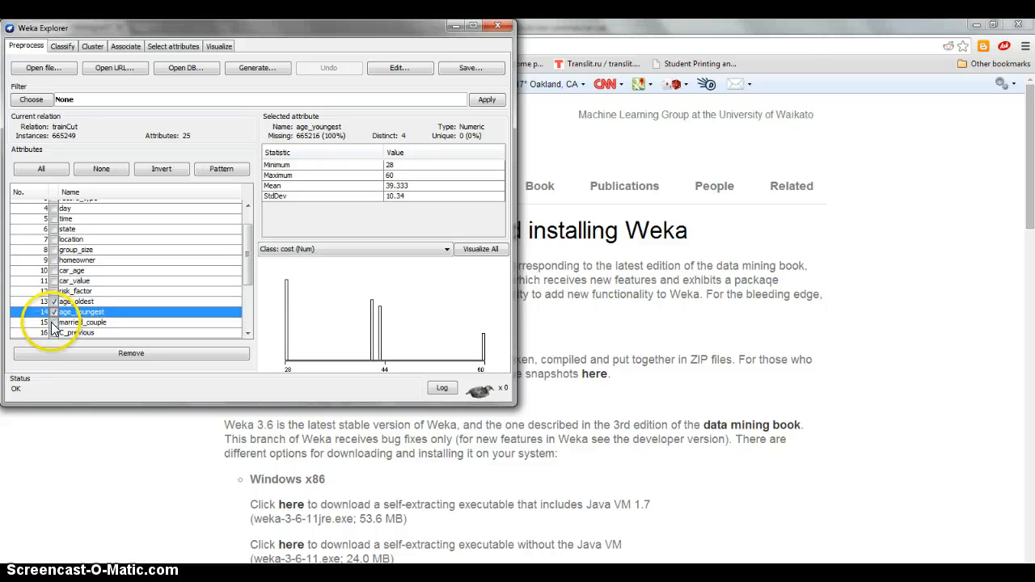
click(53, 322)
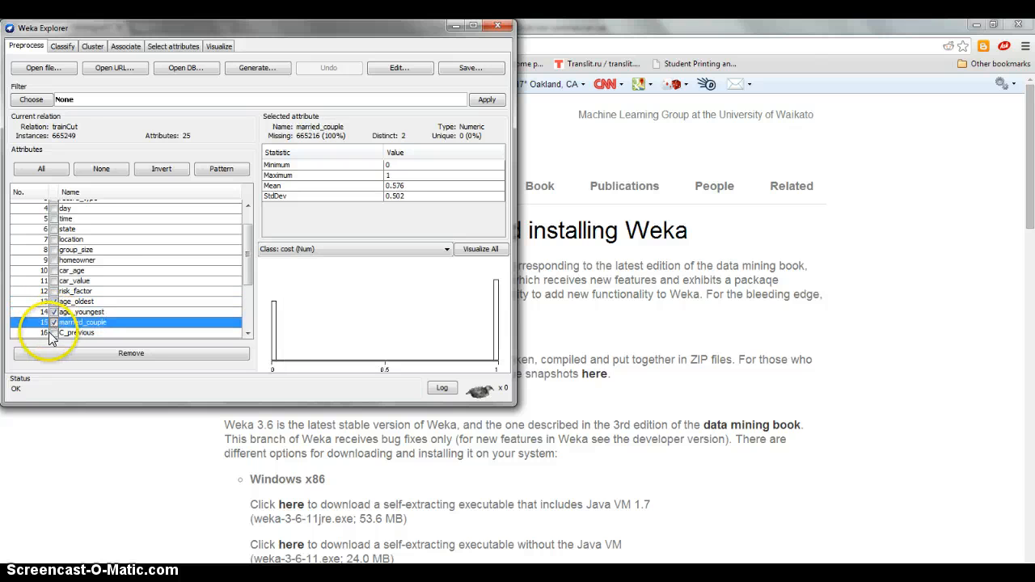
click(53, 260)
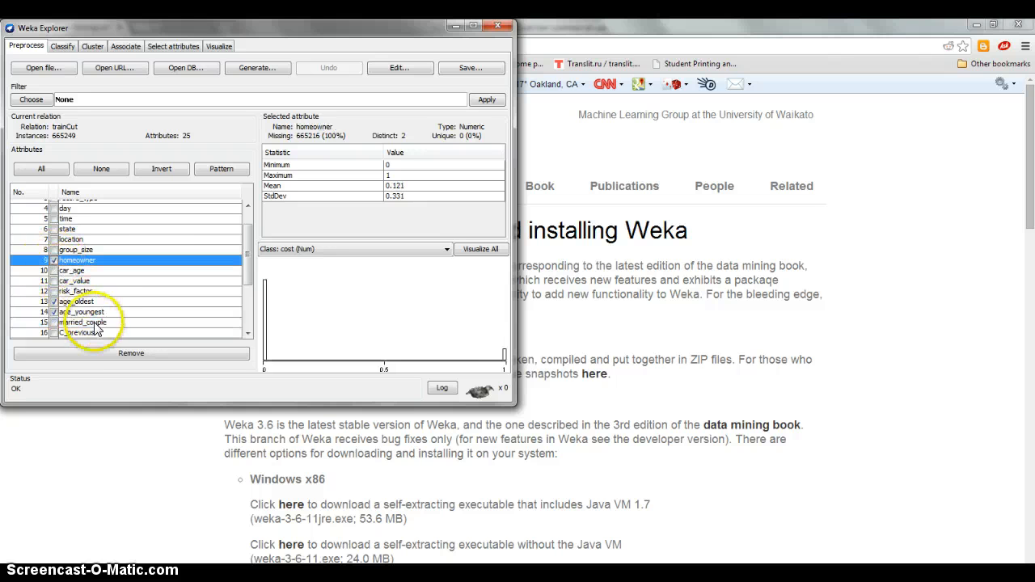
click(54, 239)
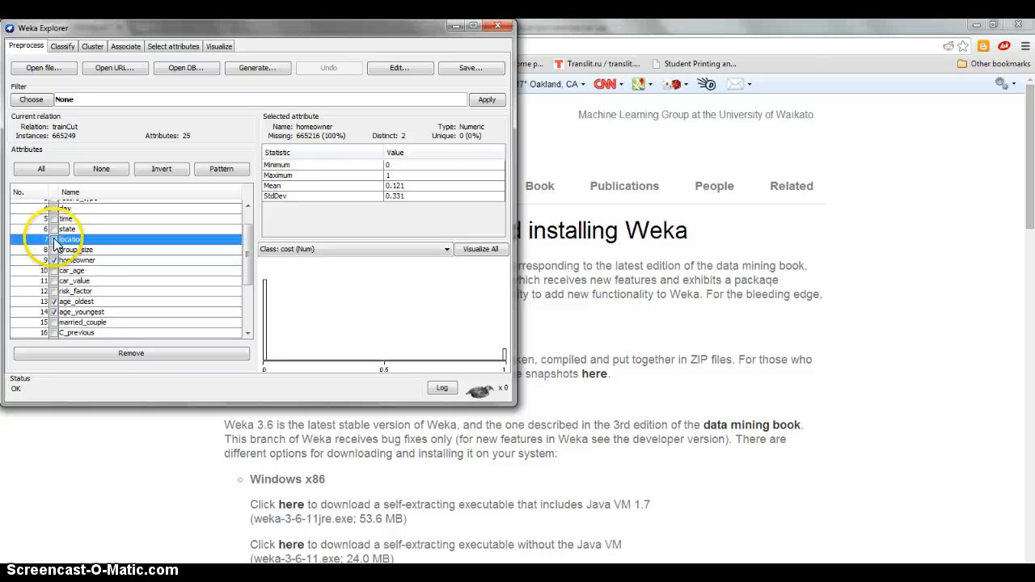
click(112, 350)
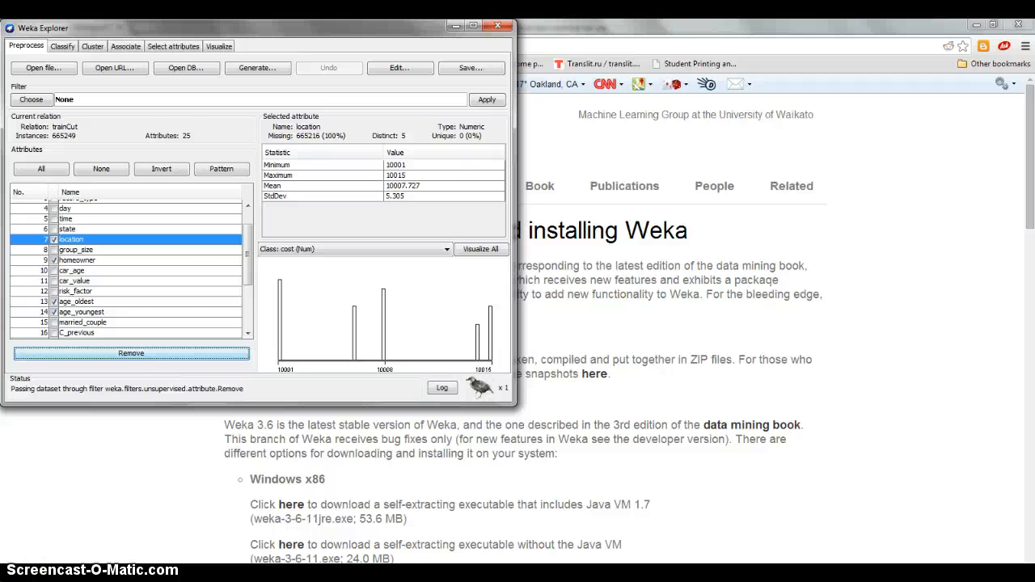
Run J48 with time as the class attribute and 10-fold cross-validation, continuing despite low memory
click(64, 46)
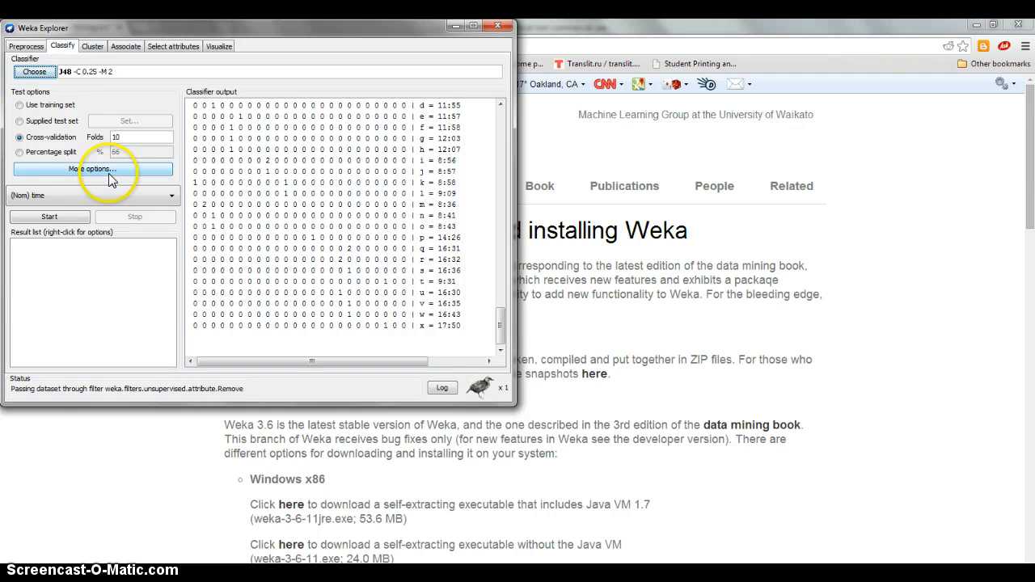
click(72, 192)
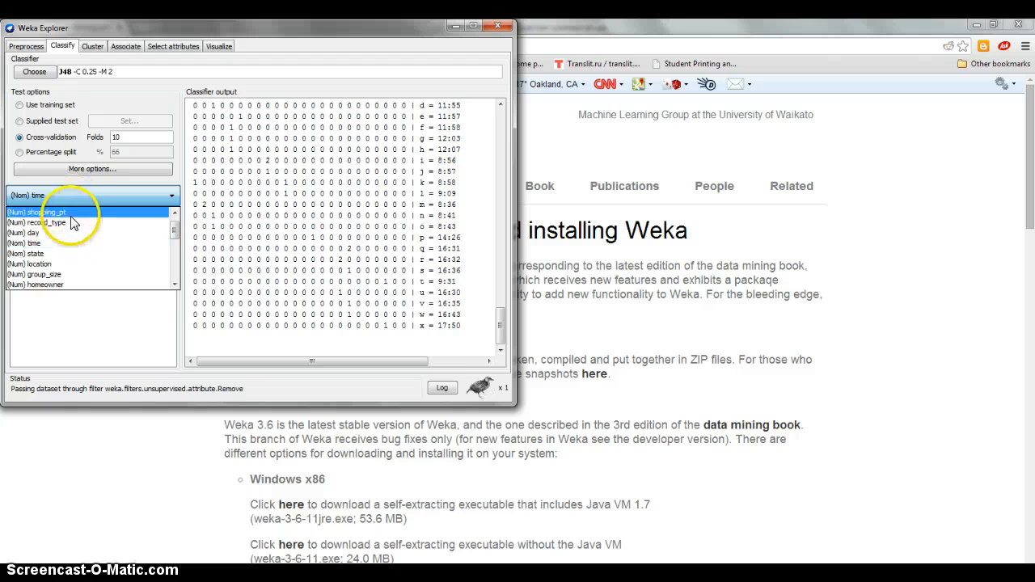
click(71, 243)
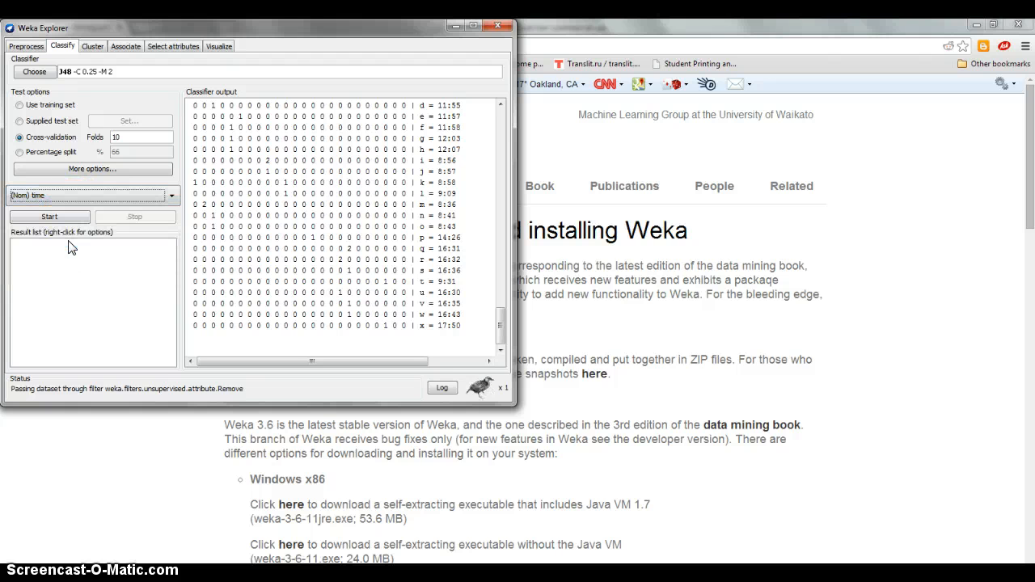
click(59, 219)
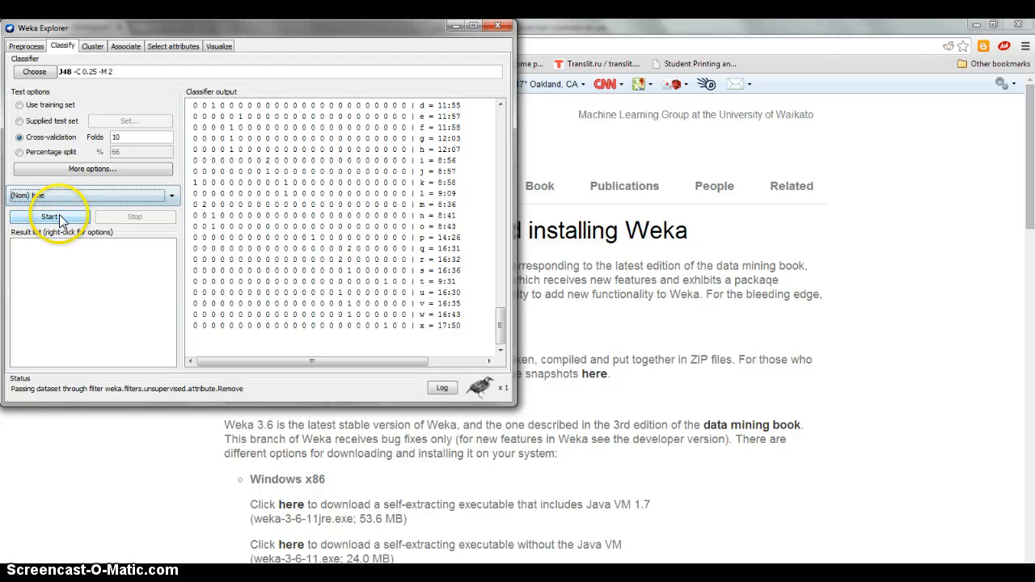
click(167, 196)
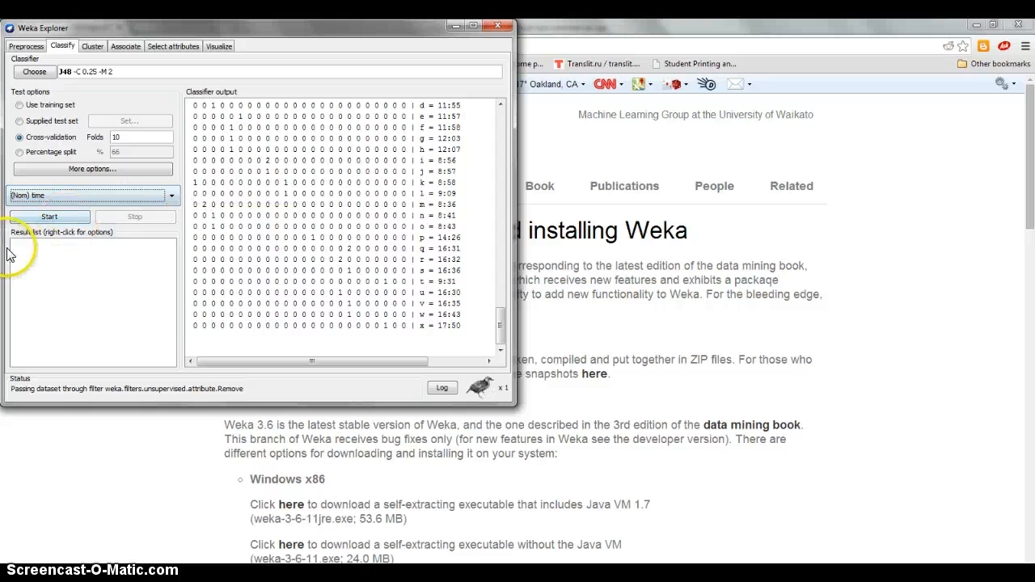
click(45, 218)
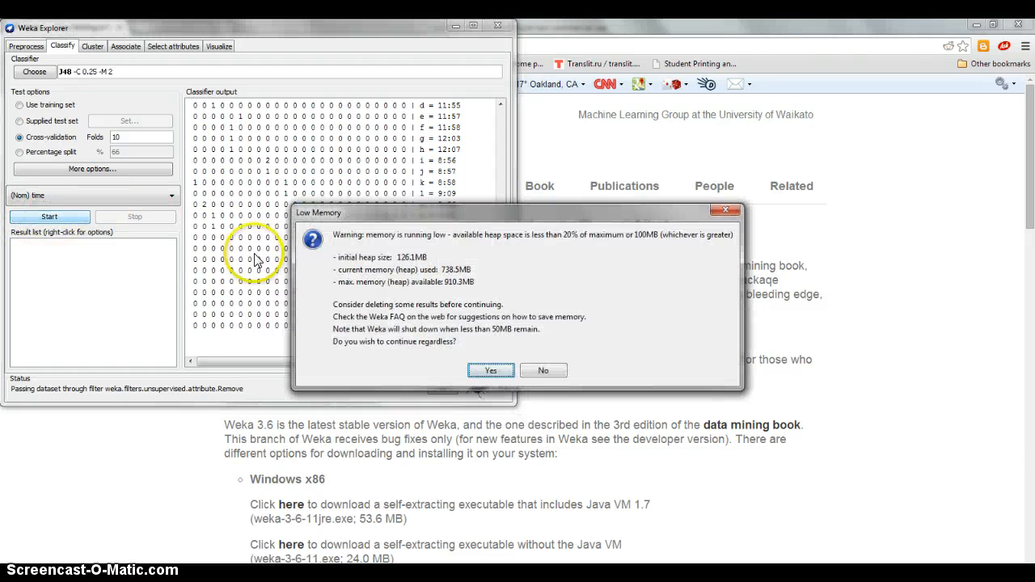
click(491, 370)
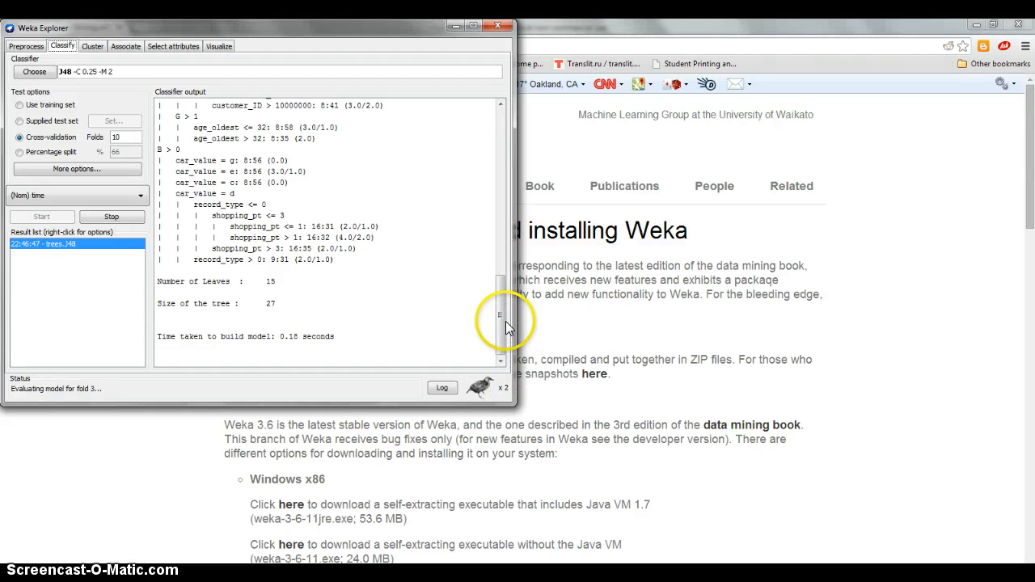
Examine the J48 output's tree and cross-validation summary, and compare it with the dataset's attribute list
drag(499, 290, 500, 267)
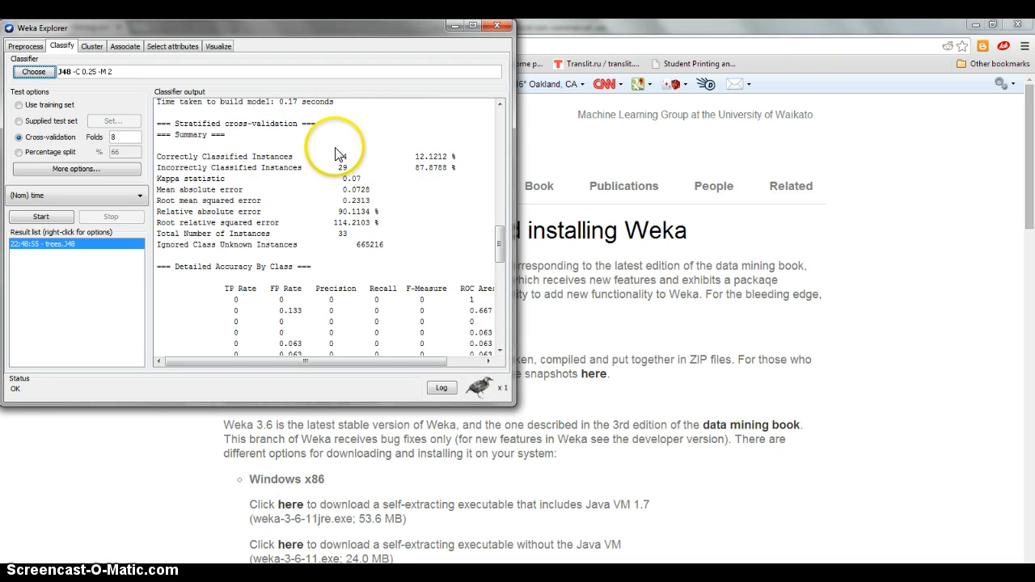
click(424, 162)
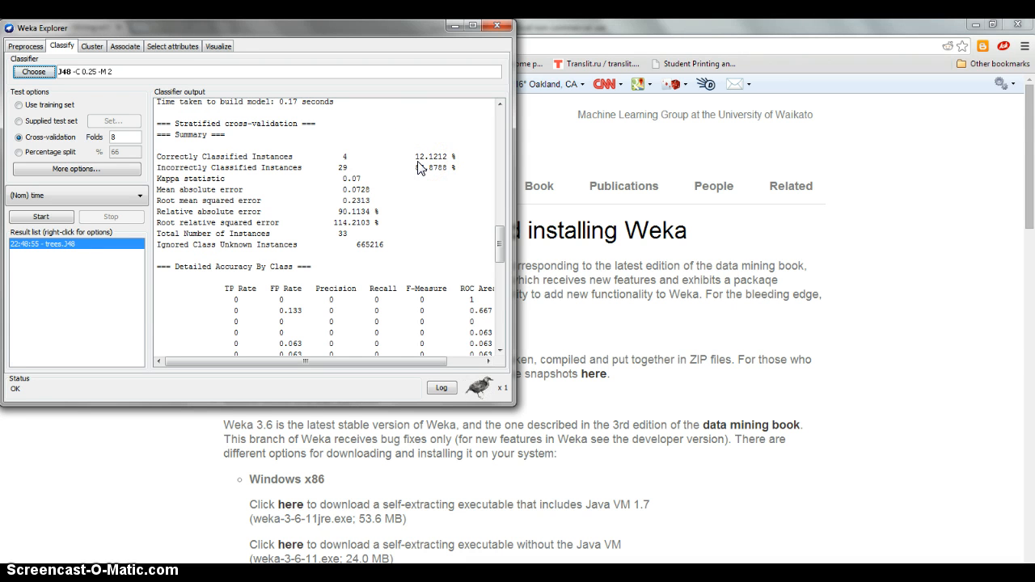
click(345, 163)
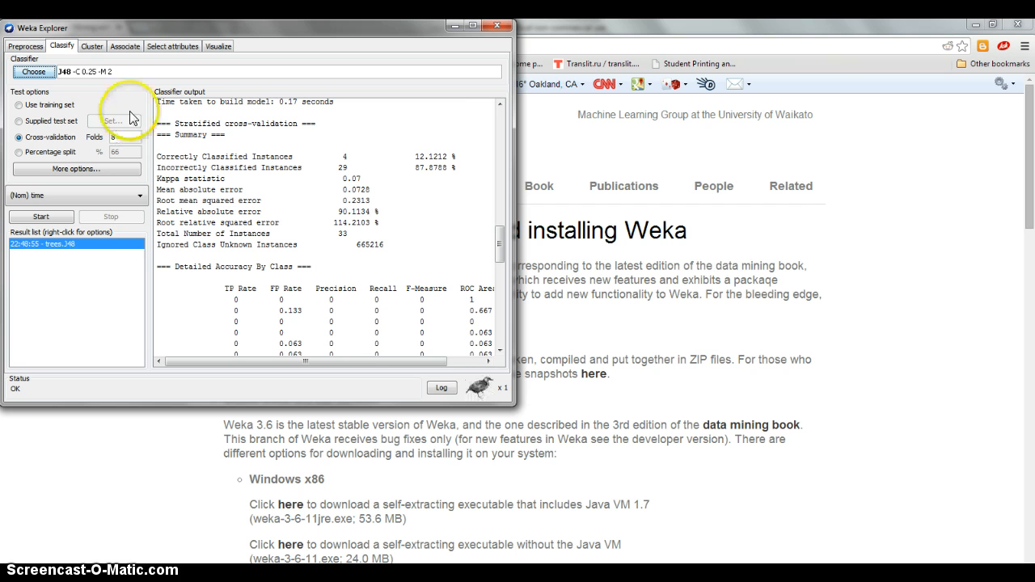
click(27, 47)
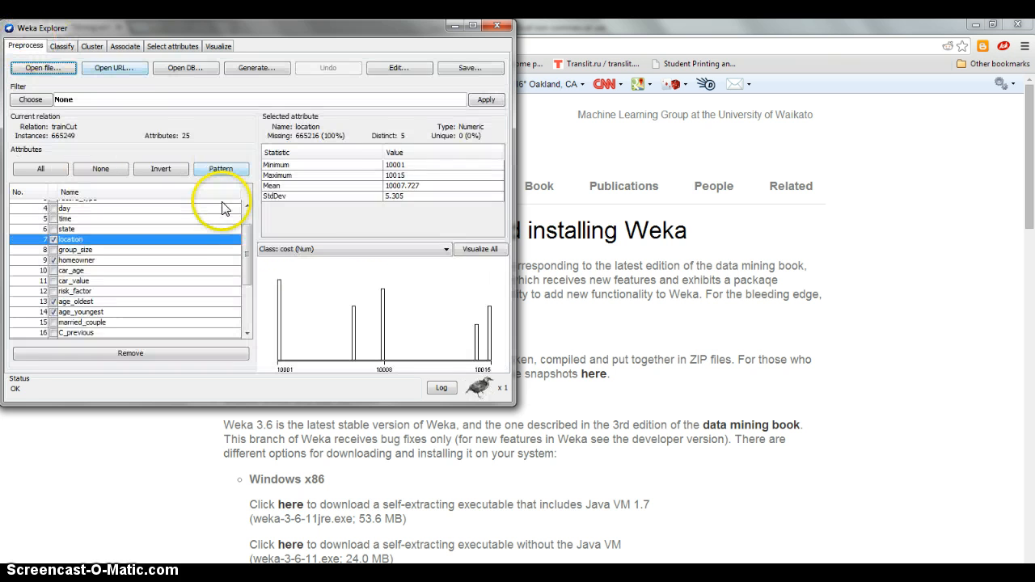
drag(250, 259, 259, 230)
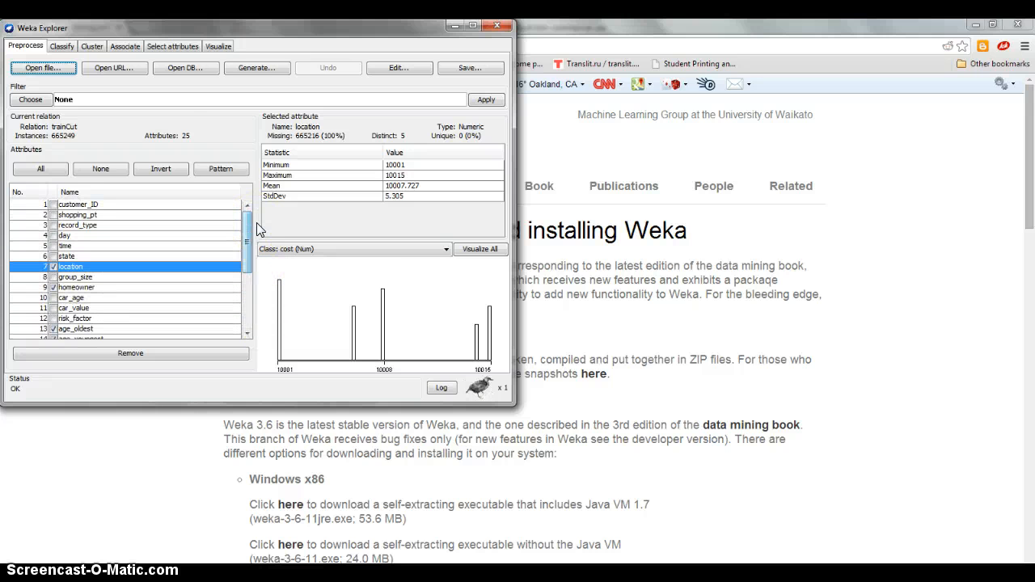
click(61, 48)
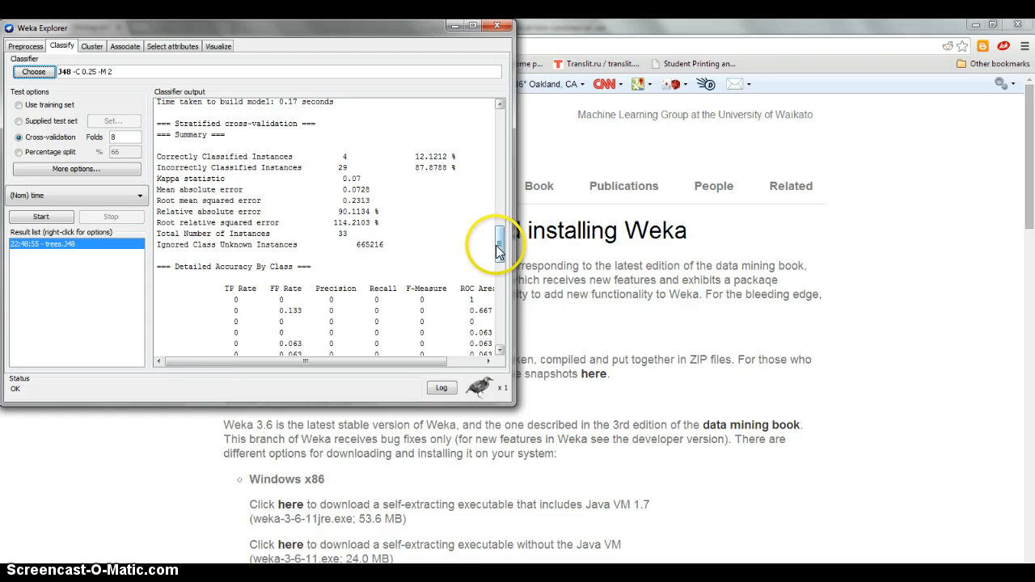
drag(496, 250, 502, 227)
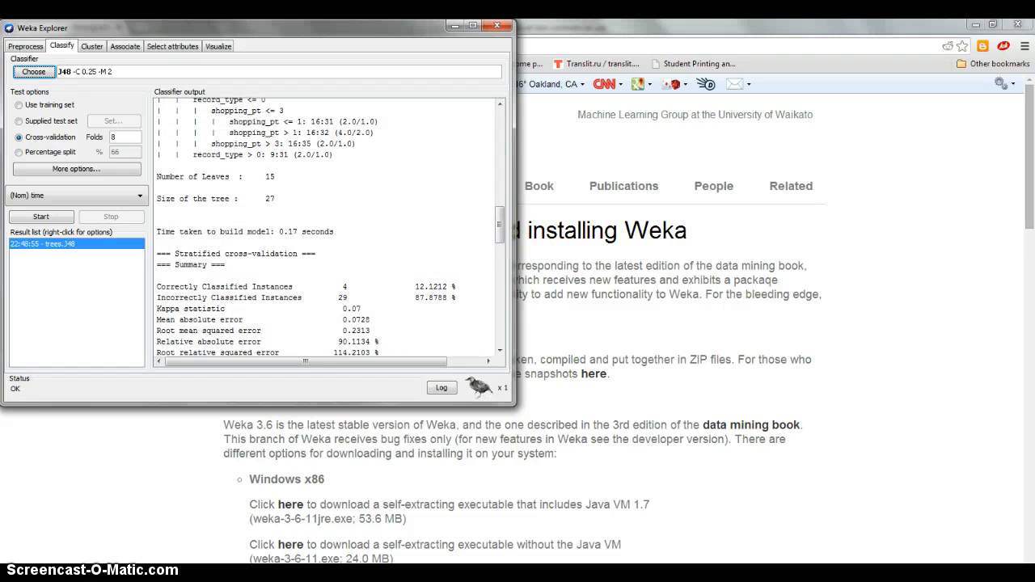